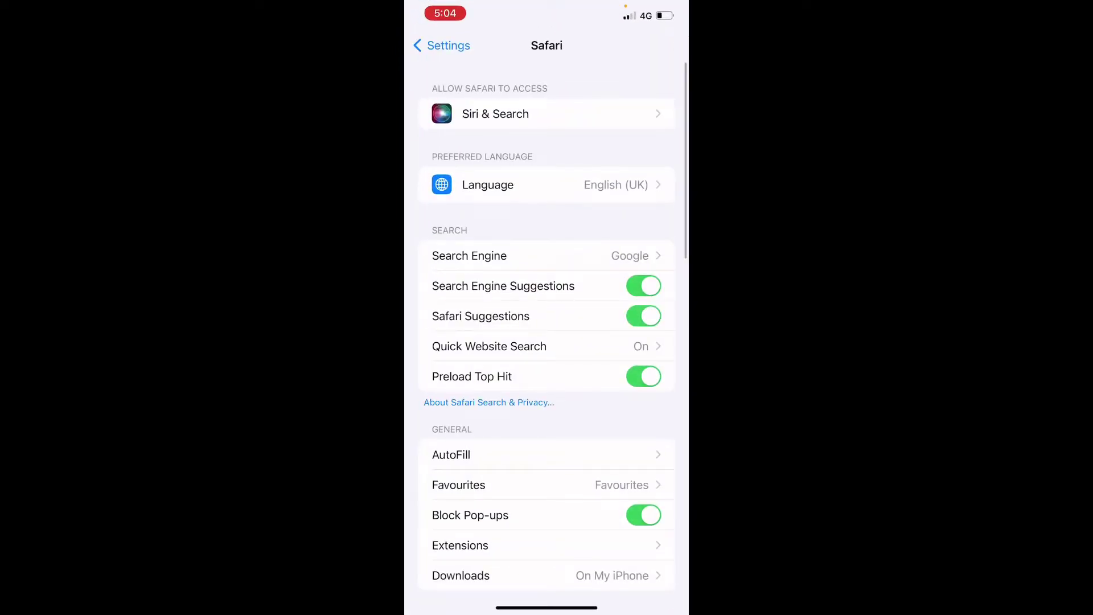
pyautogui.scroll(-3, 546, 341)
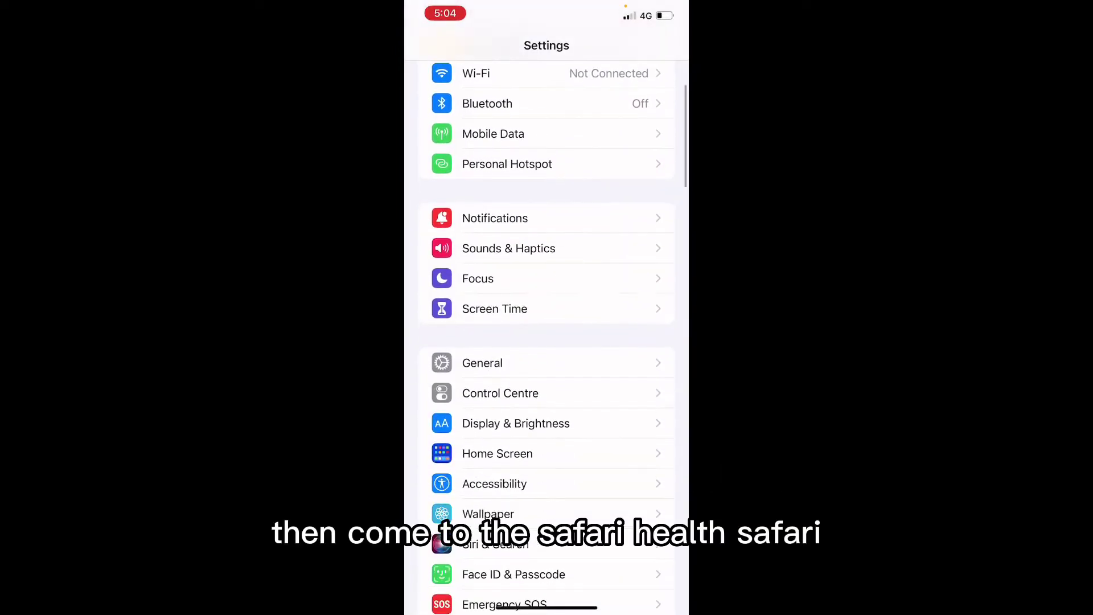
pyautogui.scroll(-5, 546, 343)
pyautogui.scroll(-3, 547, 342)
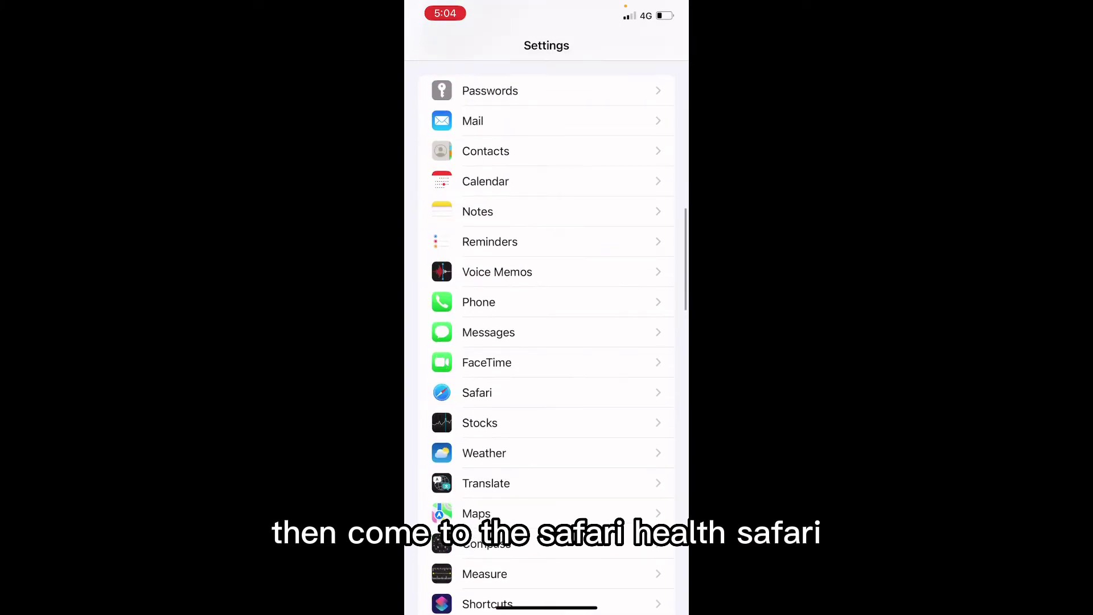
# In Safari's settings, clear history and website data and answer the confirmation prompt.
pyautogui.click(546, 392)
pyautogui.scroll(-10, 547, 342)
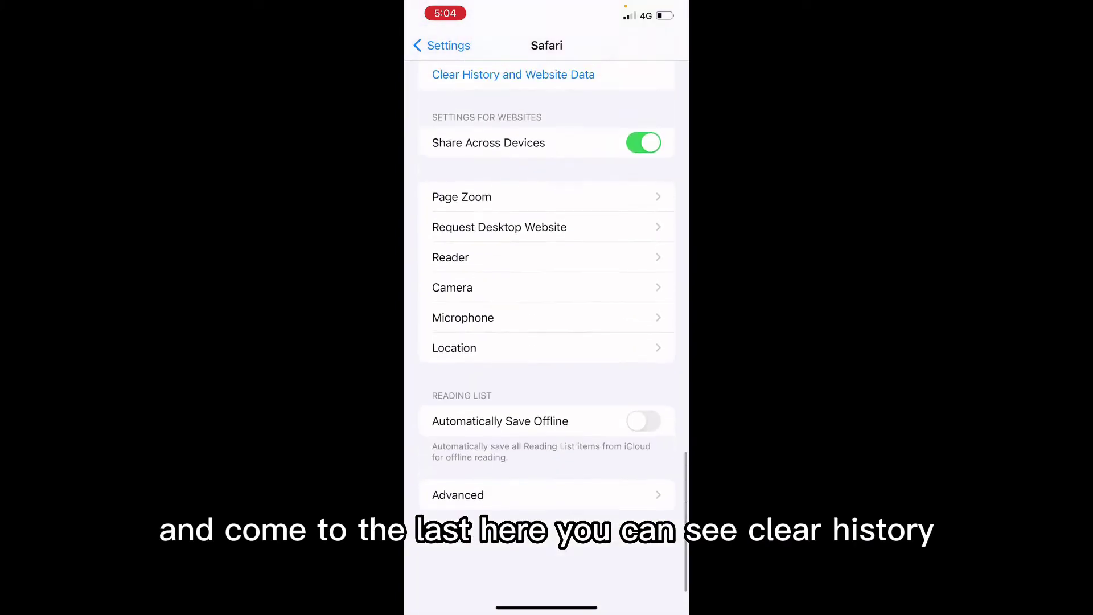
pyautogui.scroll(3, 547, 343)
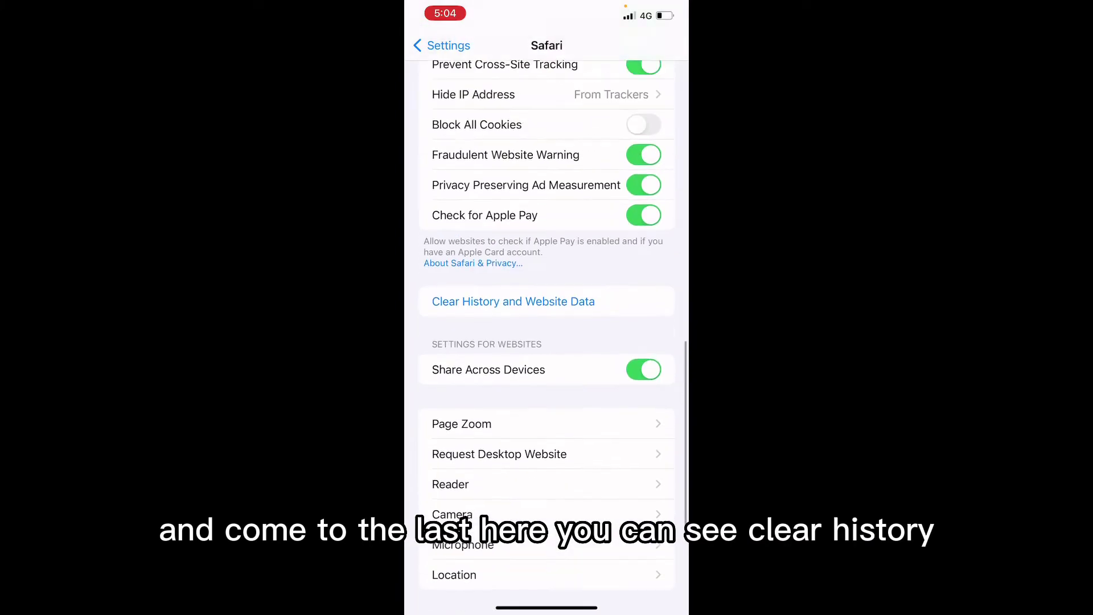
pyautogui.scroll(1, 547, 342)
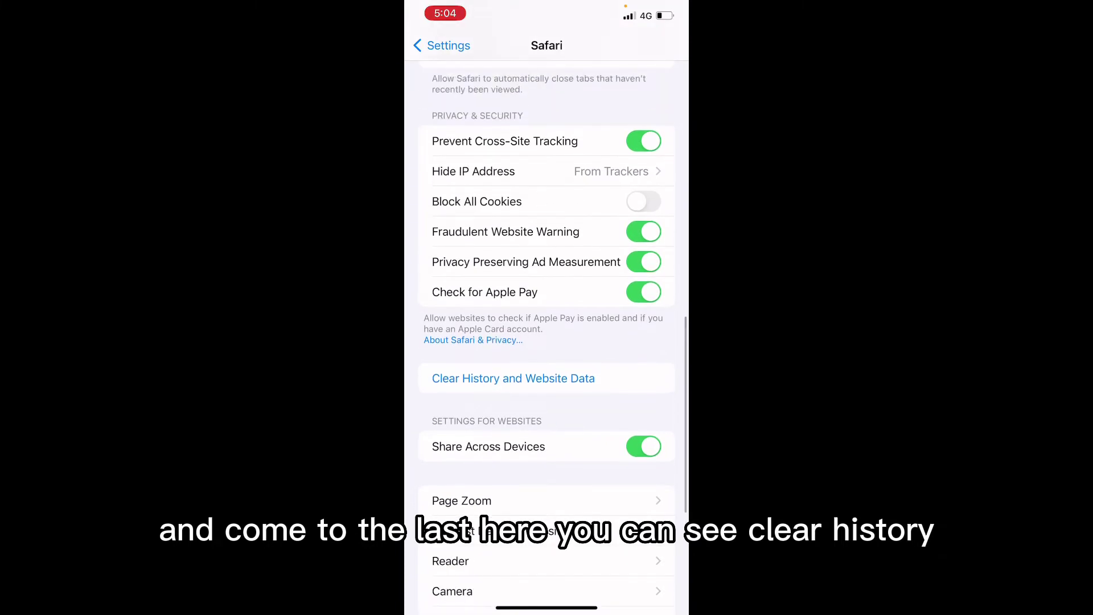
pyautogui.click(514, 379)
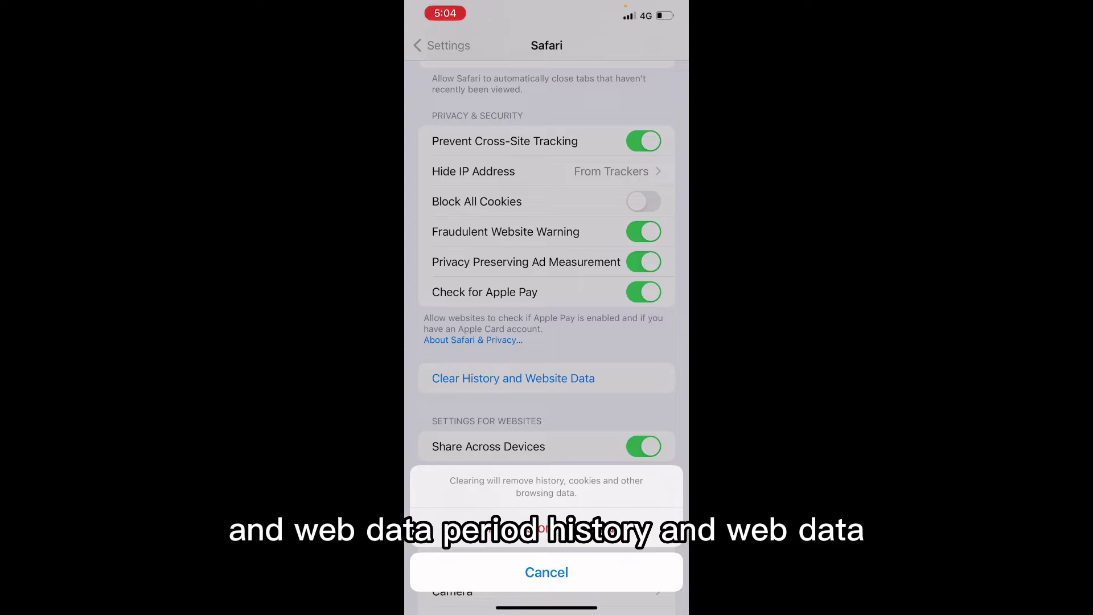
pyautogui.click(547, 572)
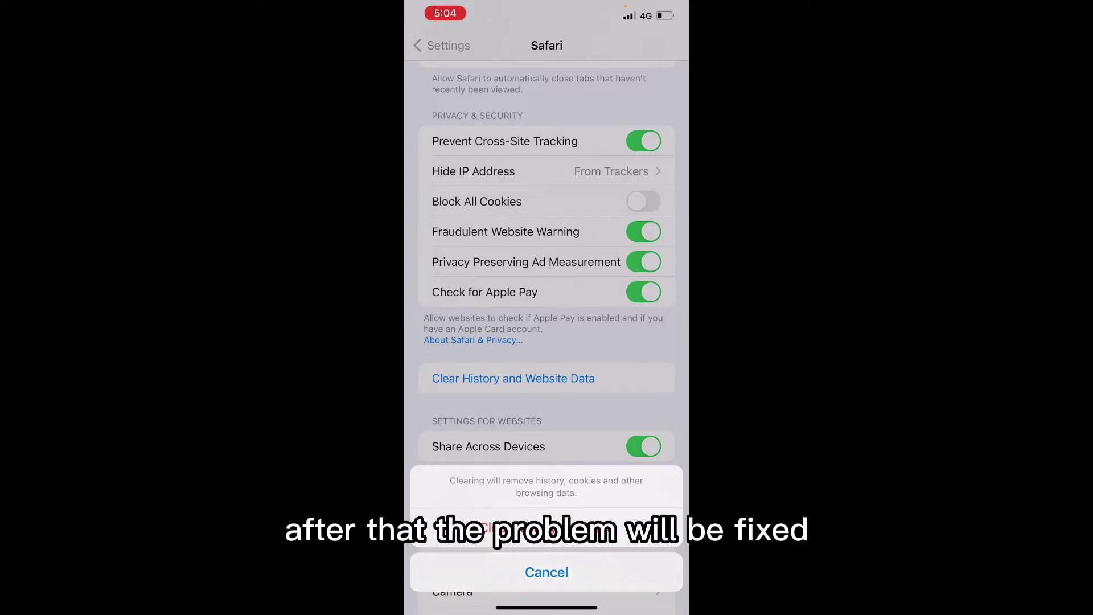
# Leave Safari's page for the main Settings list, then exit to the home screen.
pyautogui.click(442, 45)
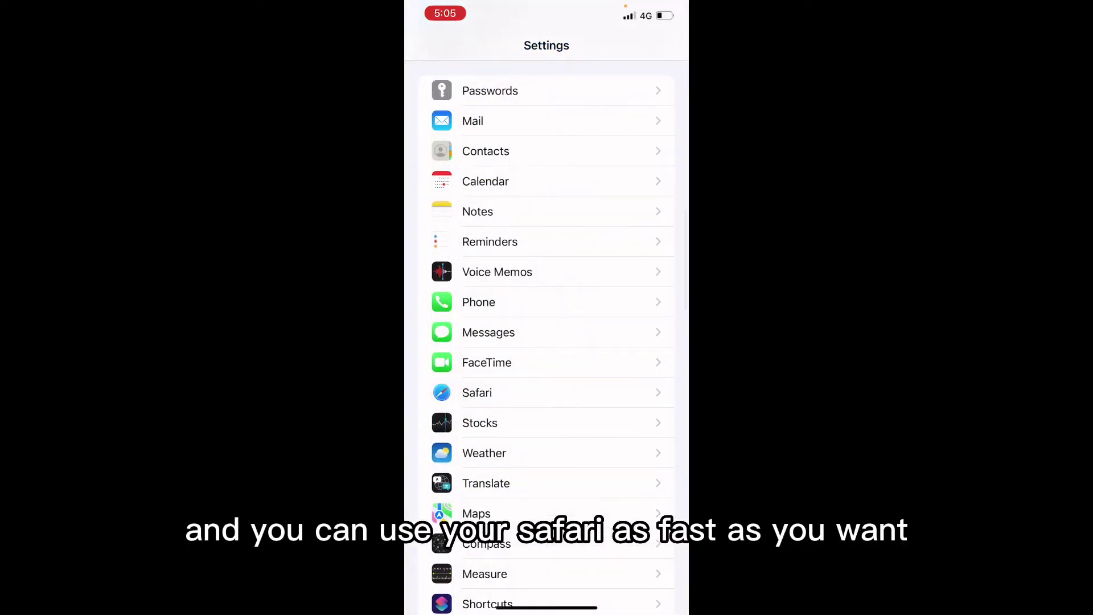
pyautogui.scroll(10, 547, 342)
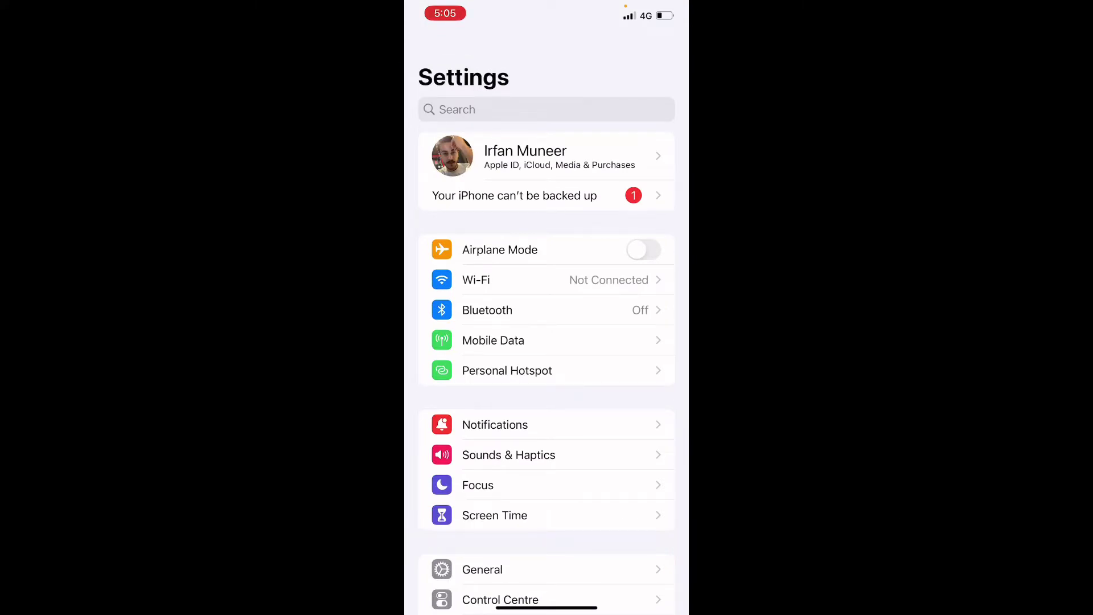
pyautogui.moveTo(547, 608); pyautogui.dragTo(547, 342)
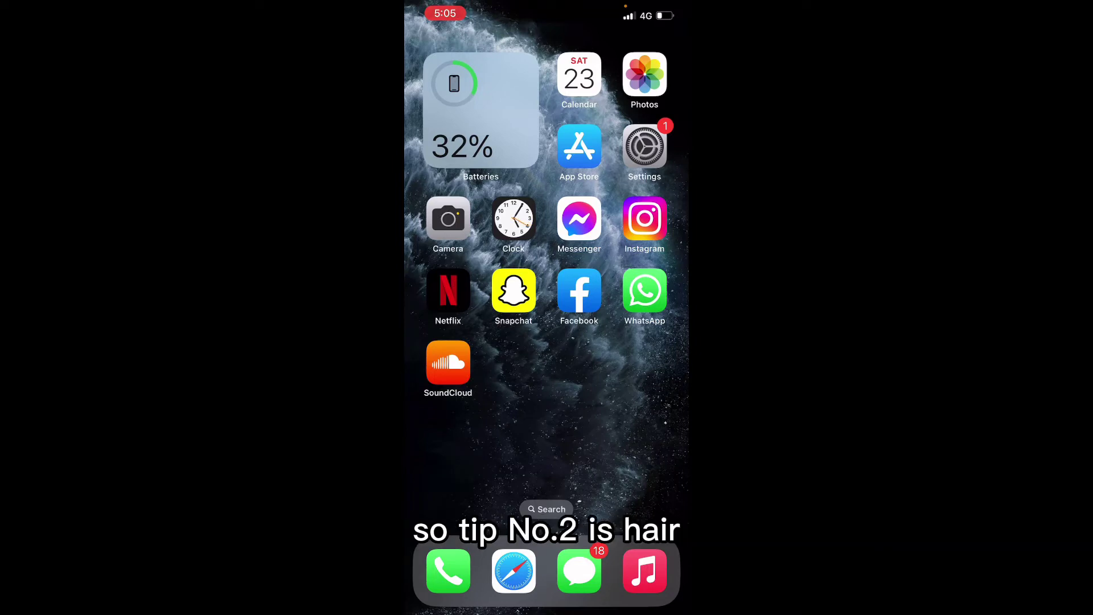
# Switch off Safari Suggestions in Settings > Safari, then return to the home screen.
pyautogui.click(644, 147)
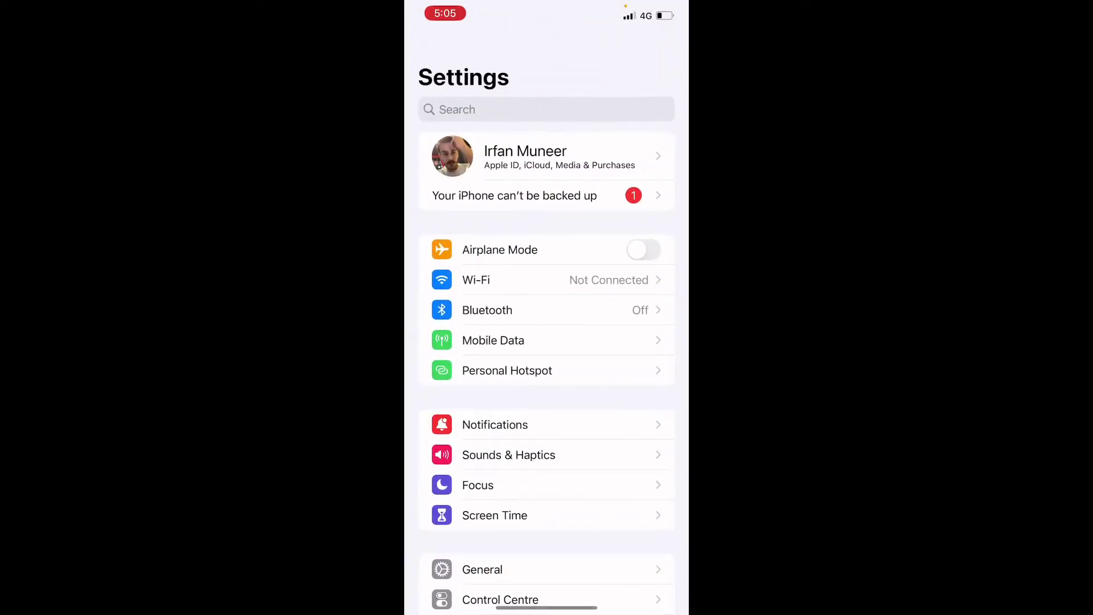
pyautogui.scroll(-5, 546, 342)
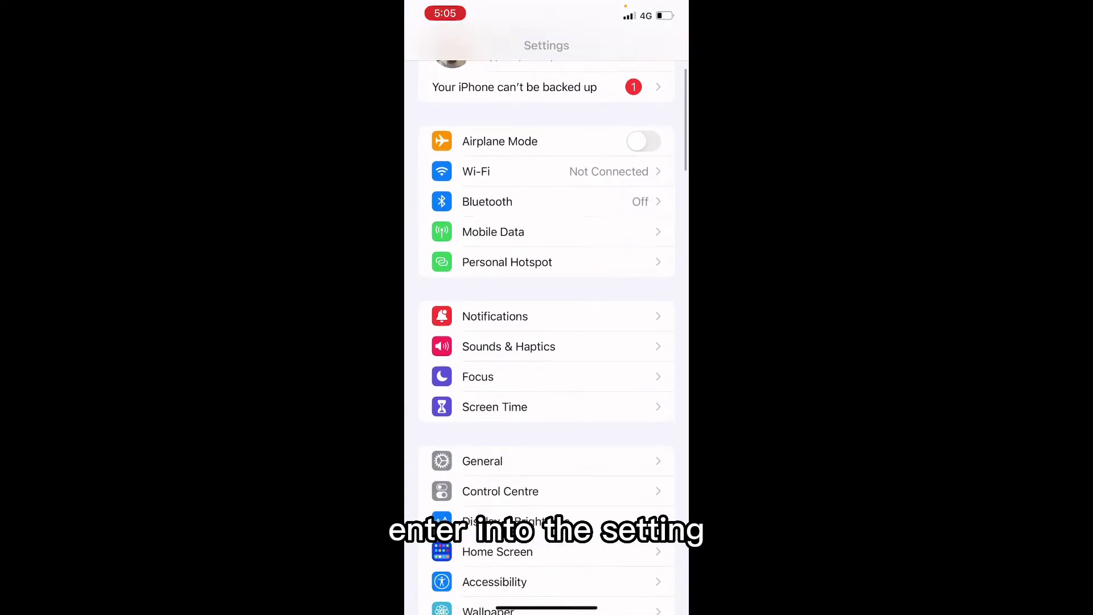
pyautogui.scroll(-5, 547, 343)
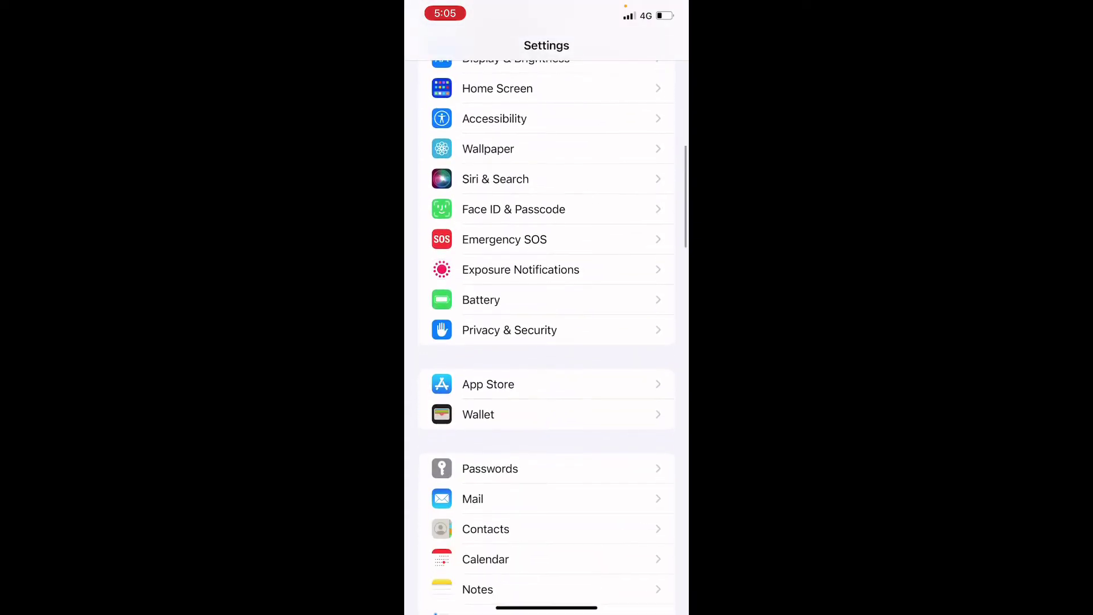
pyautogui.scroll(-3, 547, 342)
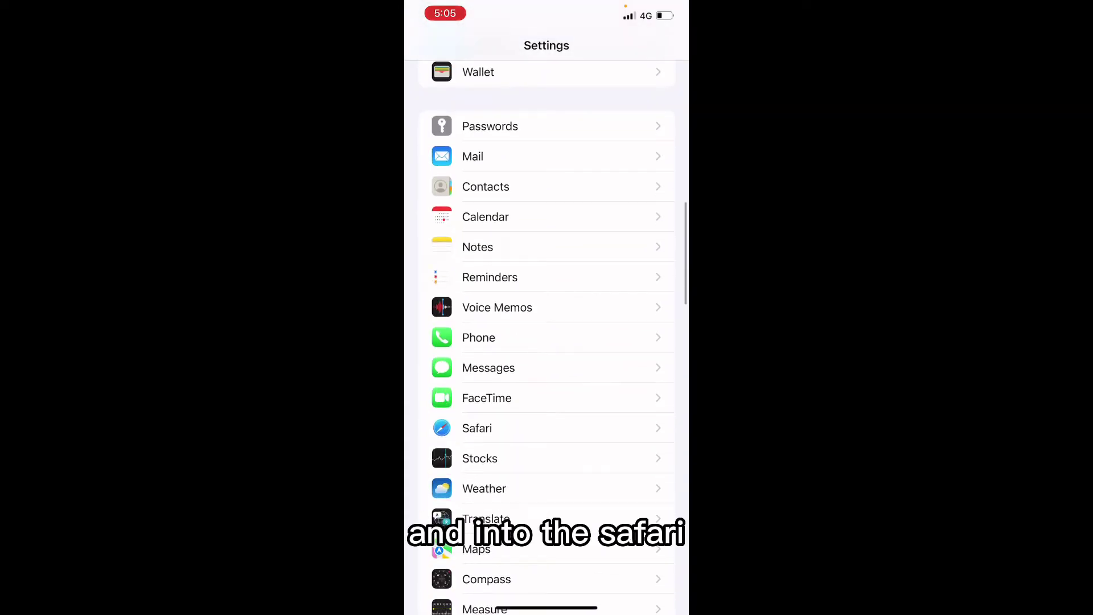
pyautogui.click(477, 428)
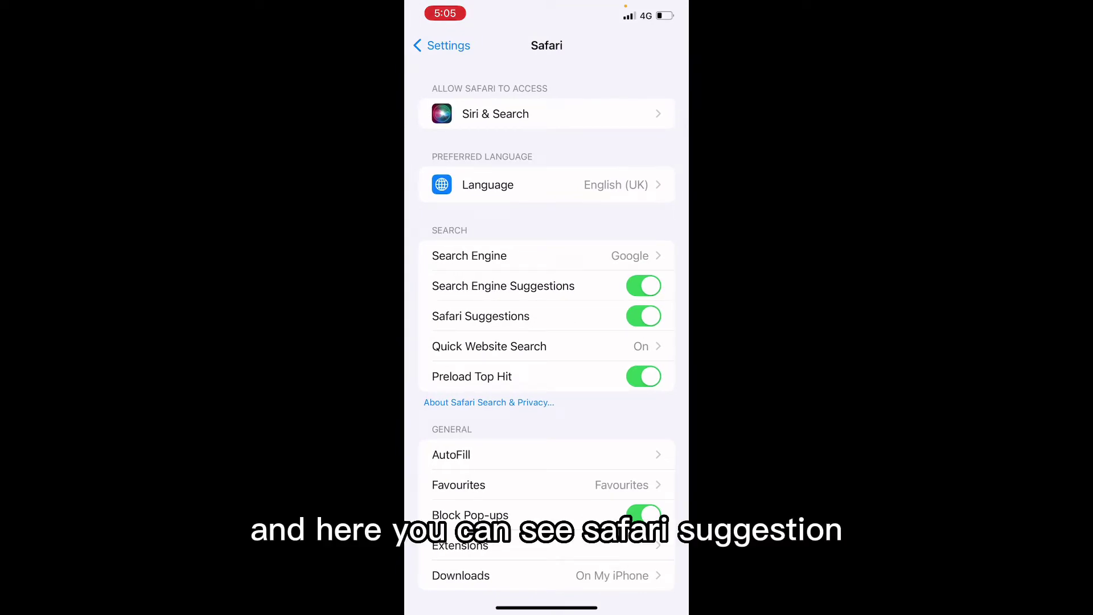
pyautogui.click(643, 316)
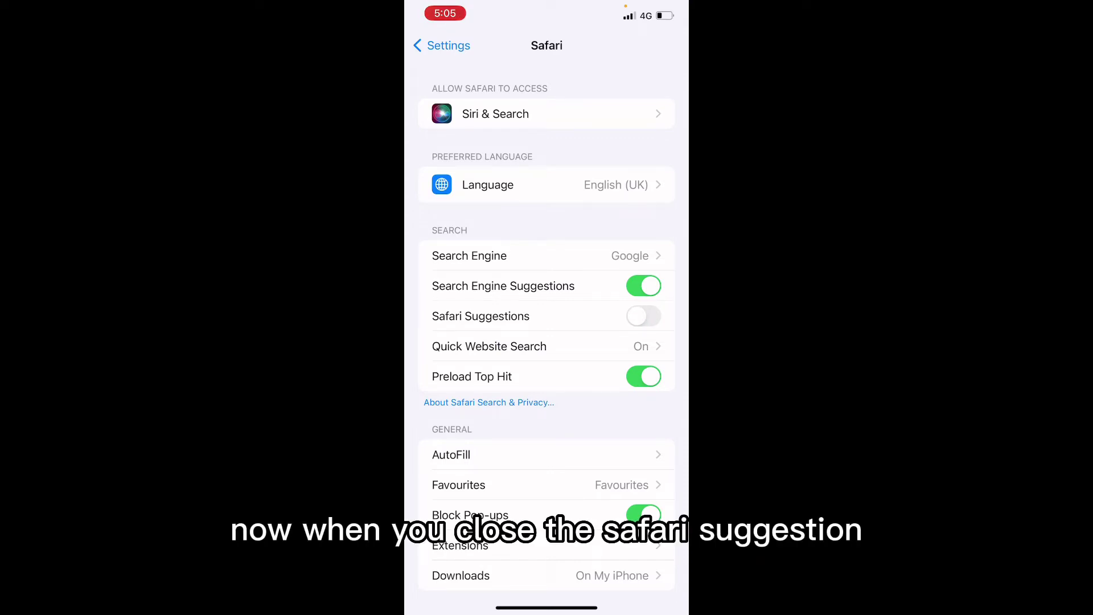
pyautogui.moveTo(548, 607); pyautogui.dragTo(547, 342)
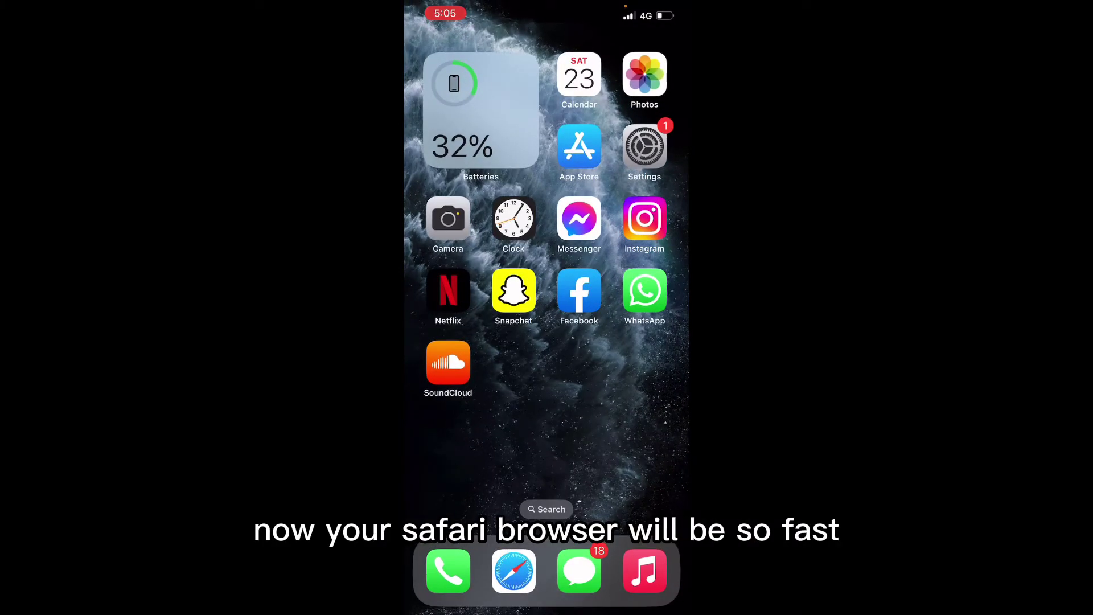
# Bring up Today View, then briefly enter FaceTime's settings and return to the main list.
pyautogui.moveTo(444, 342); pyautogui.dragTo(666, 342)
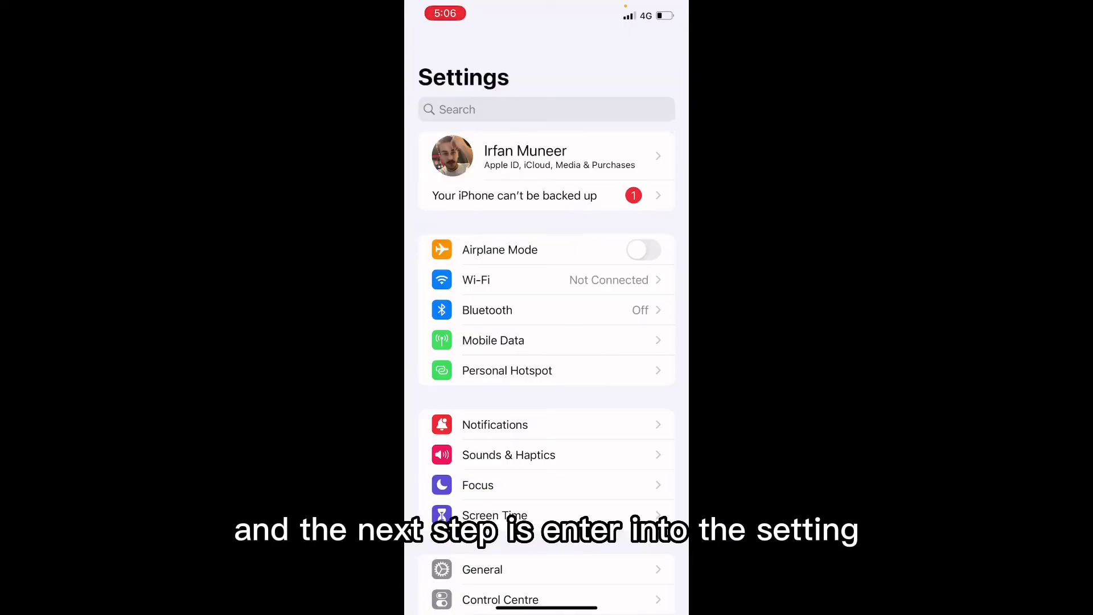
pyautogui.scroll(-5, 548, 341)
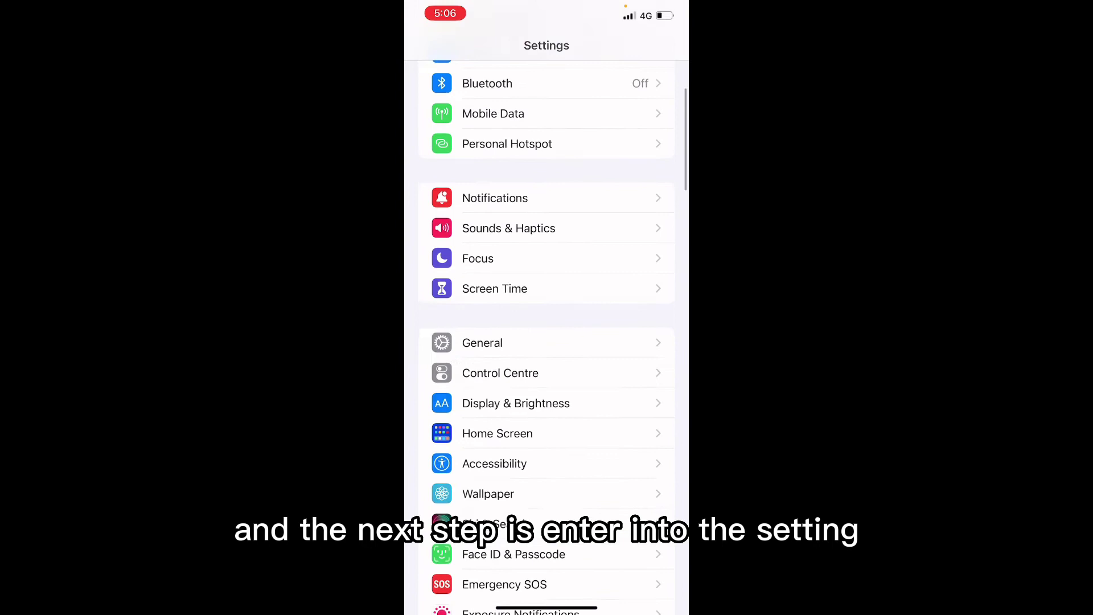
pyautogui.scroll(-8, 547, 342)
pyautogui.scroll(-3, 547, 341)
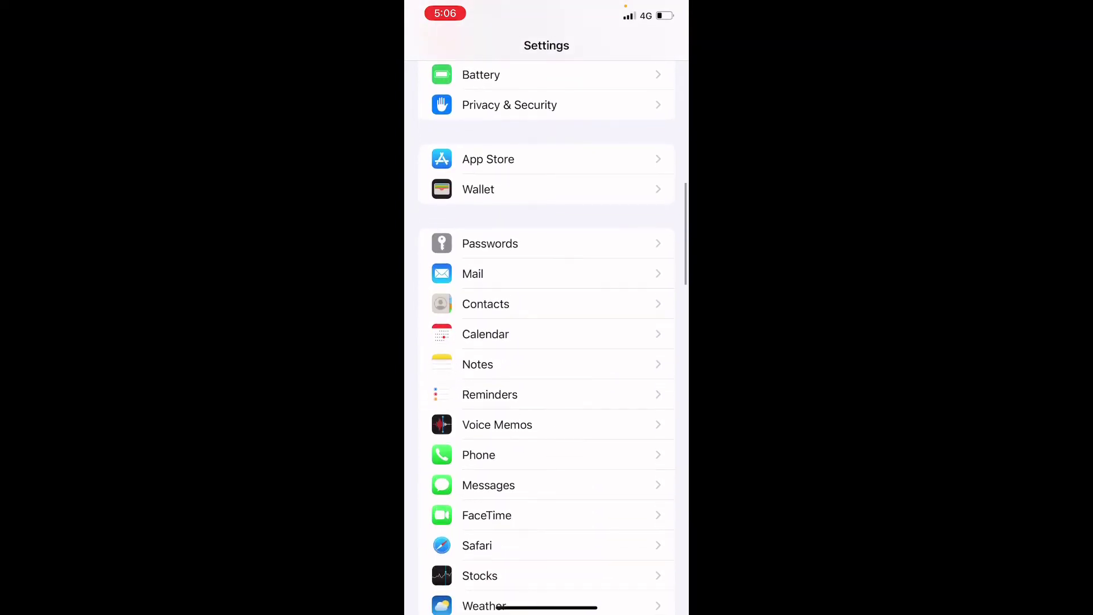
pyautogui.click(487, 427)
pyautogui.click(440, 44)
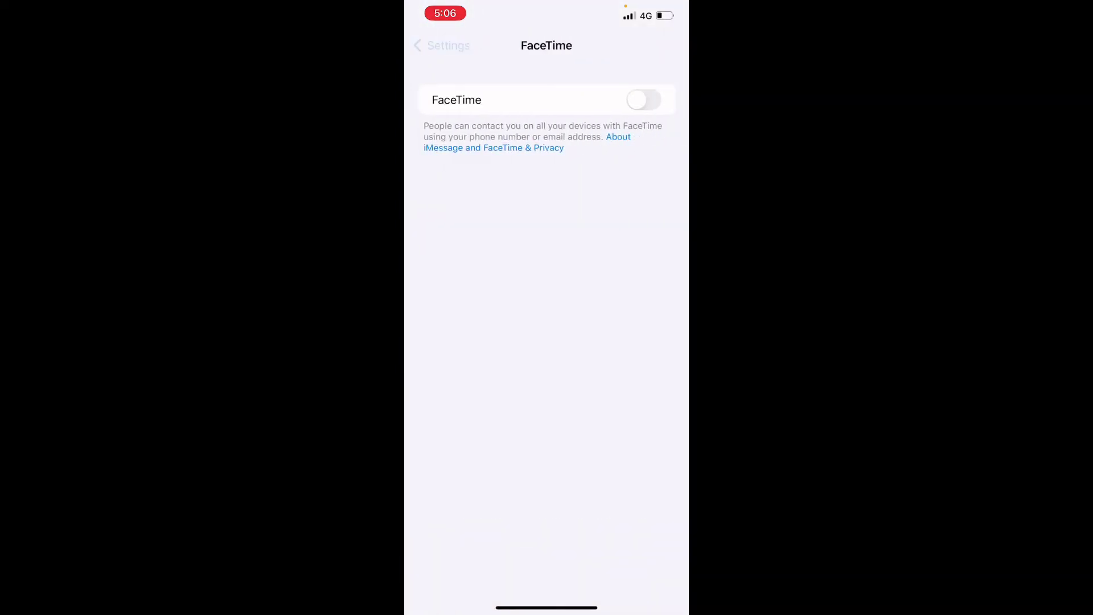
pyautogui.scroll(2, 546, 342)
pyautogui.scroll(-10, 547, 343)
pyautogui.scroll(-5, 547, 342)
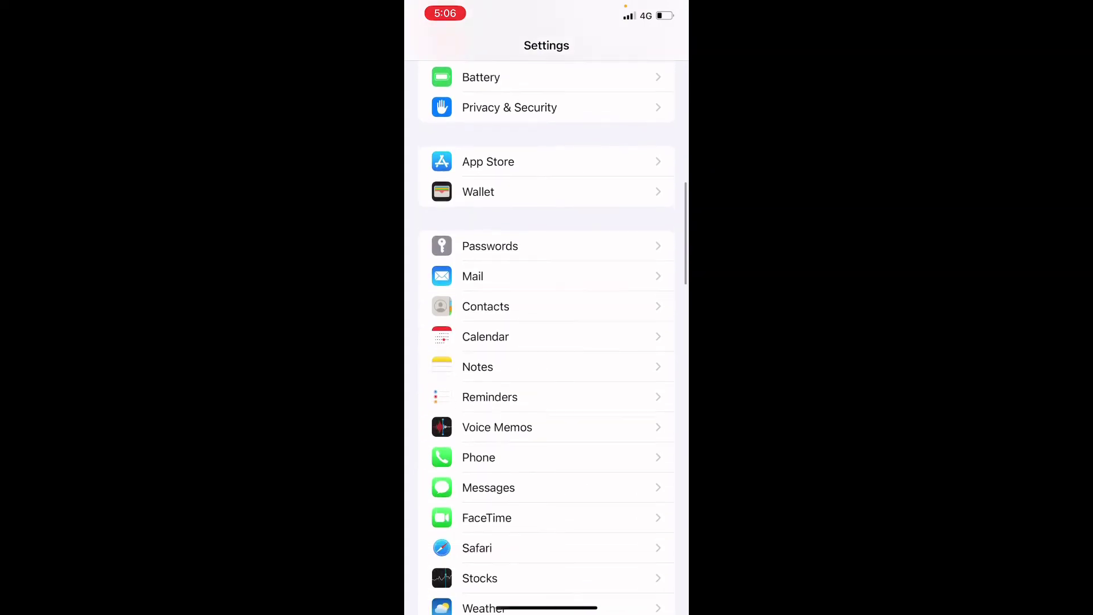
pyautogui.scroll(-3, 546, 342)
pyautogui.scroll(2, 547, 342)
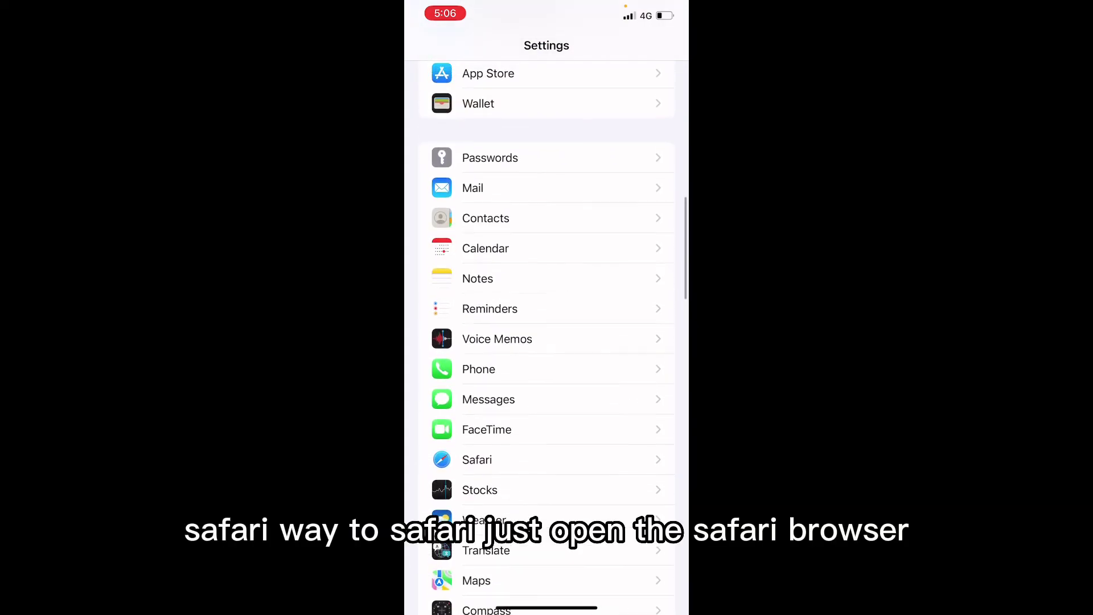
# Switch off the JavaScript toggle under Safari > Advanced.
pyautogui.click(471, 461)
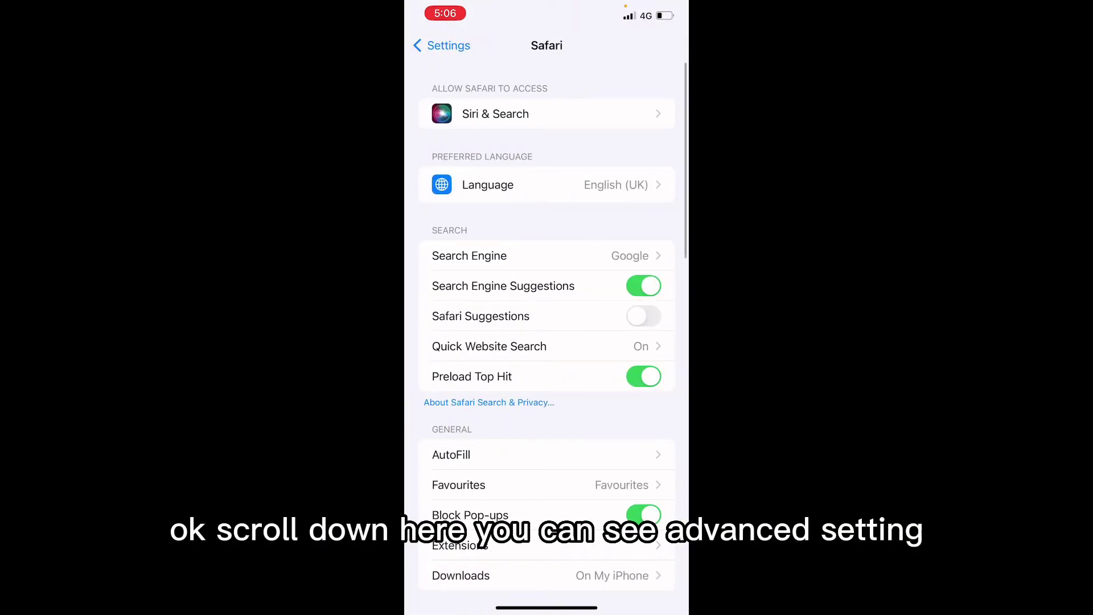
pyautogui.scroll(-5, 547, 342)
pyautogui.scroll(-8, 547, 341)
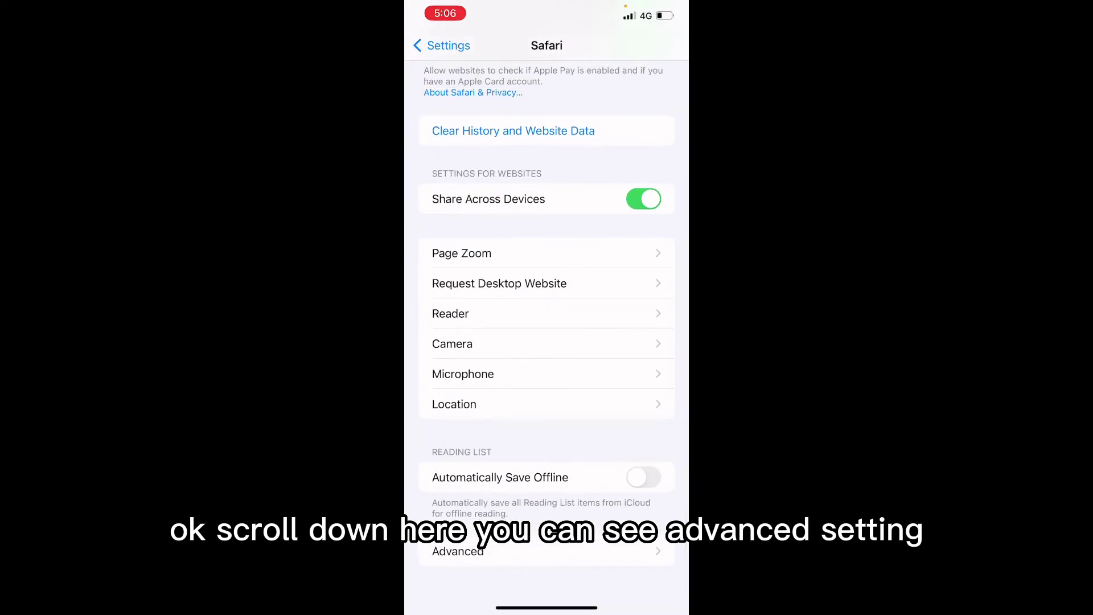
pyautogui.click(458, 552)
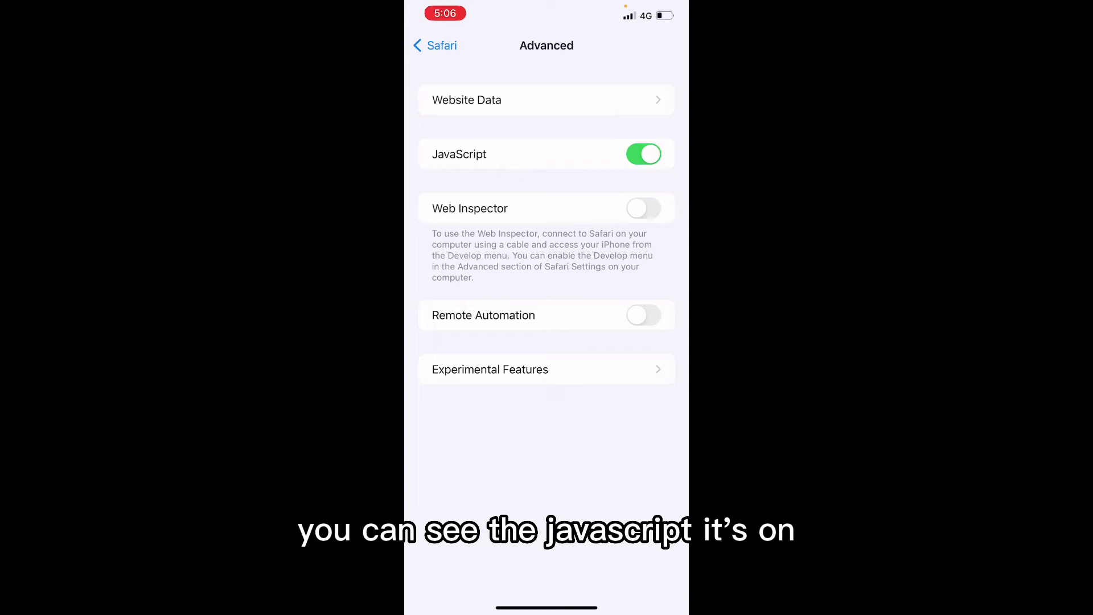
pyautogui.click(642, 154)
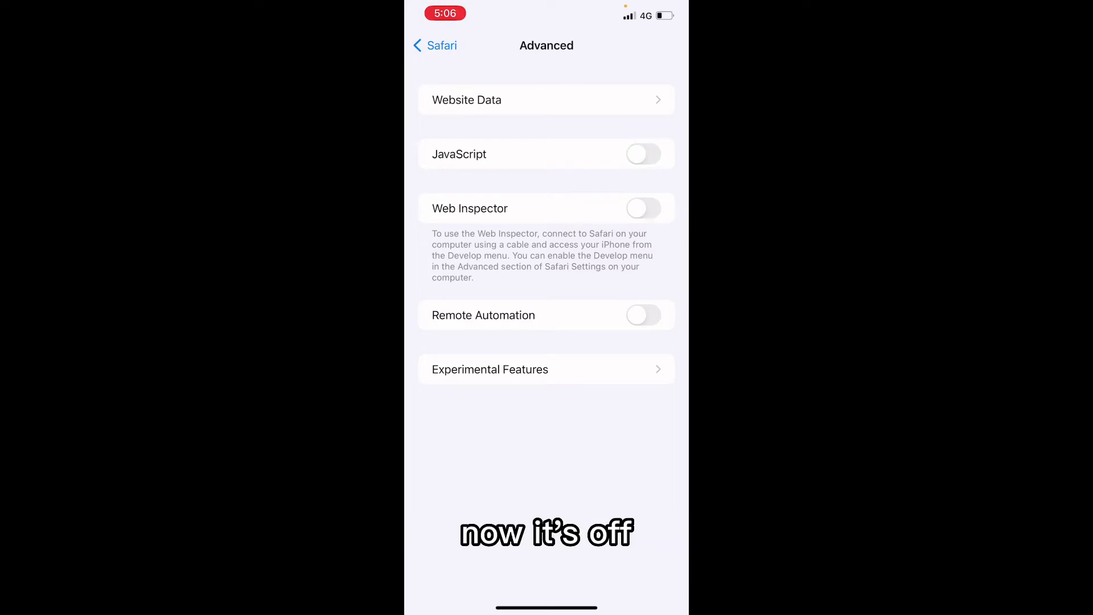